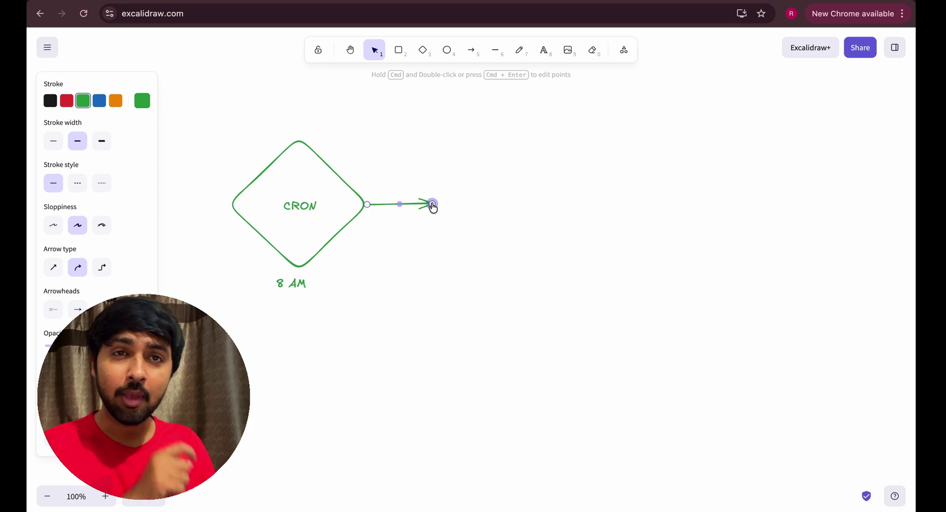
- Draw a green rounded rectangle at the head of the arrow from CRON and label it "OLLAMA API CALL"
click(399, 49)
drag(448, 143, 558, 275)
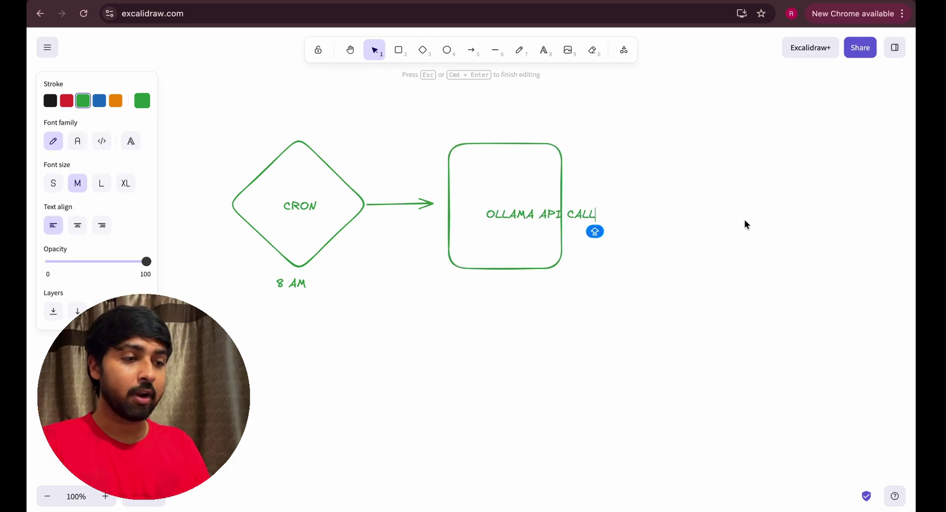
click(743, 222)
click(530, 209)
- Add the blue caption "GENERATE 1 SENT." centred below the OLLAMA API CALL box
key(t)
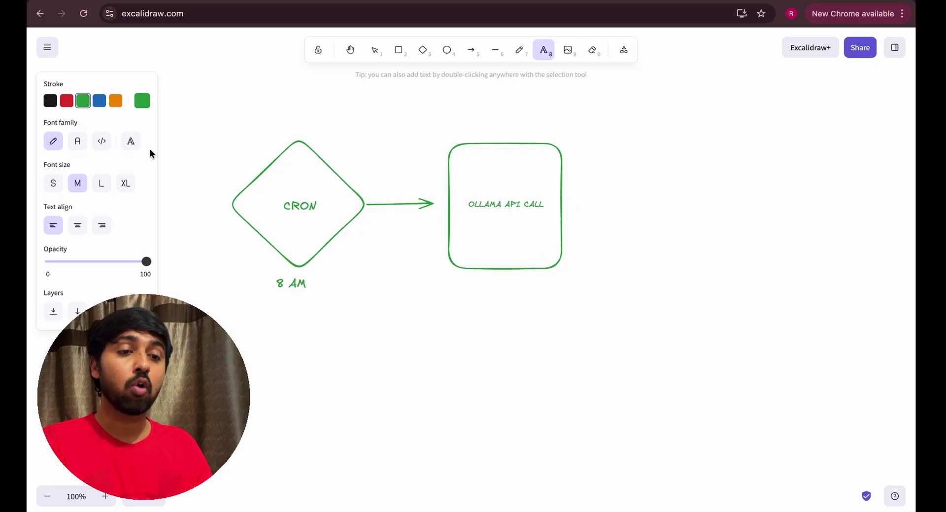
click(99, 101)
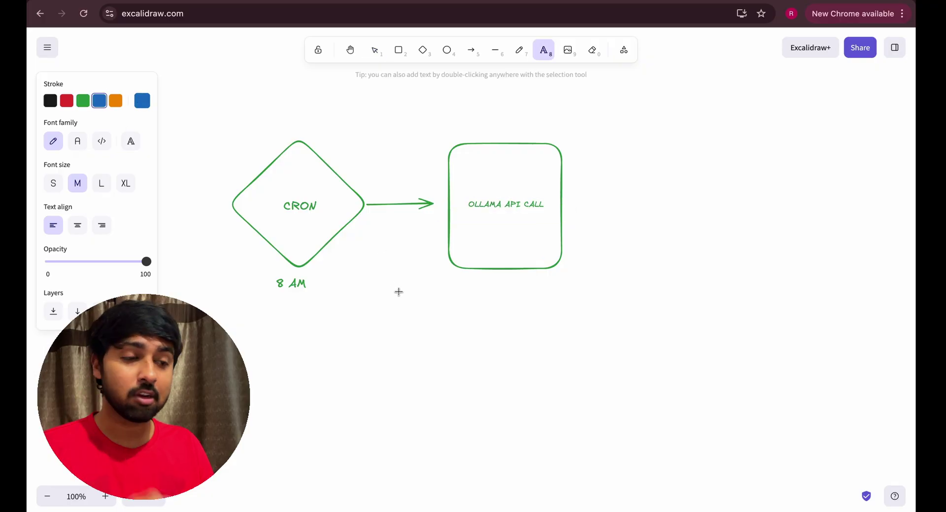
click(466, 291)
text(GENERATE 1 SENT.)
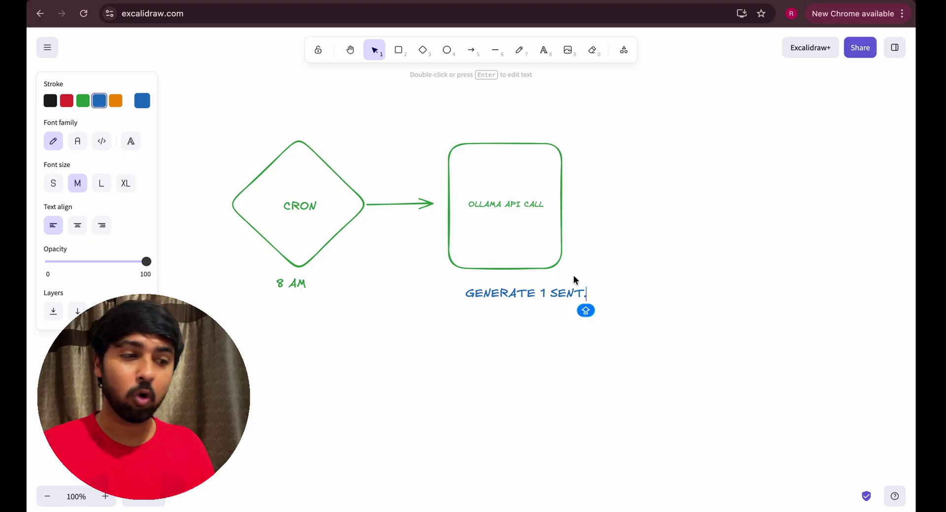
click(602, 274)
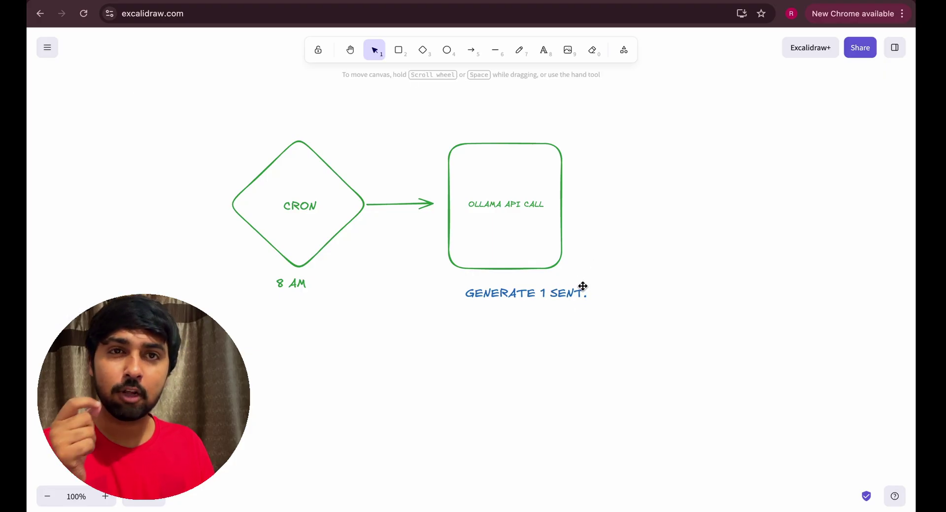
key(super+z)
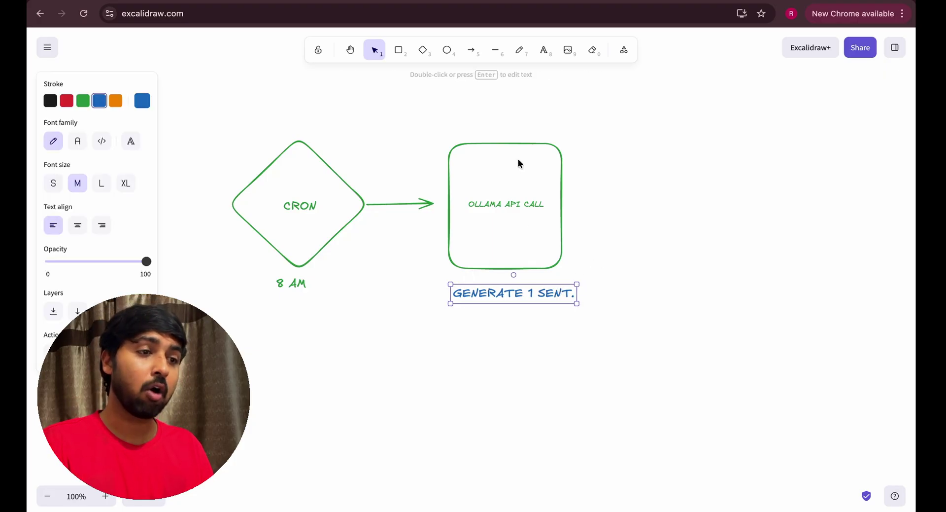
- Draw a green arrow leading right from the OLLAMA API CALL box and a green circle at its head
key(super+z)
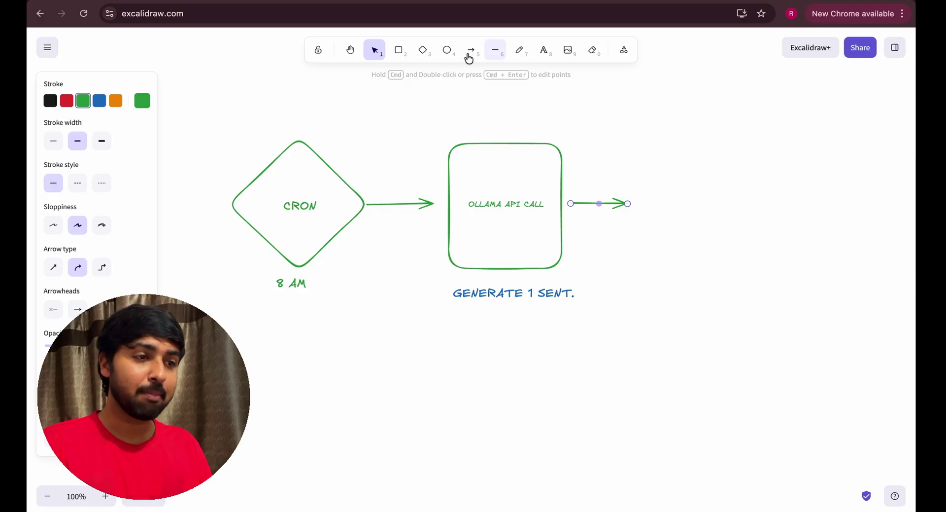
click(449, 55)
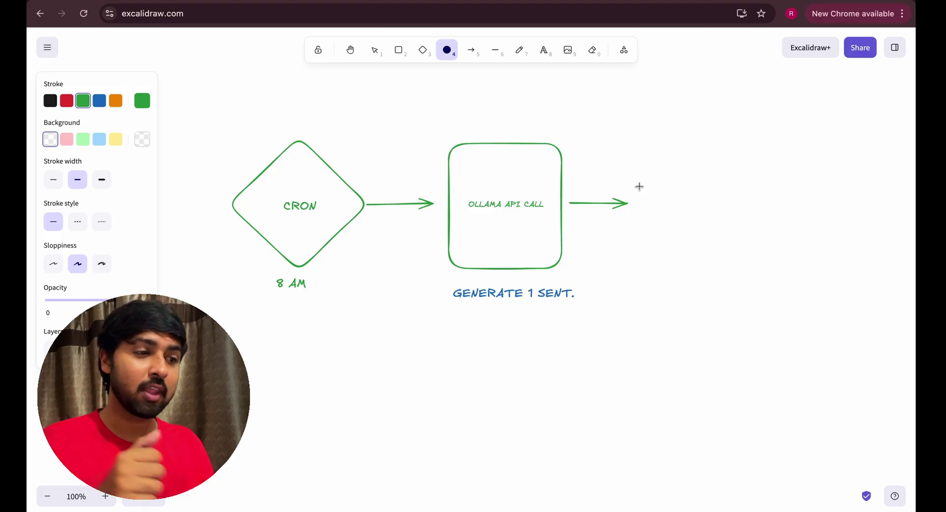
drag(637, 156, 739, 261)
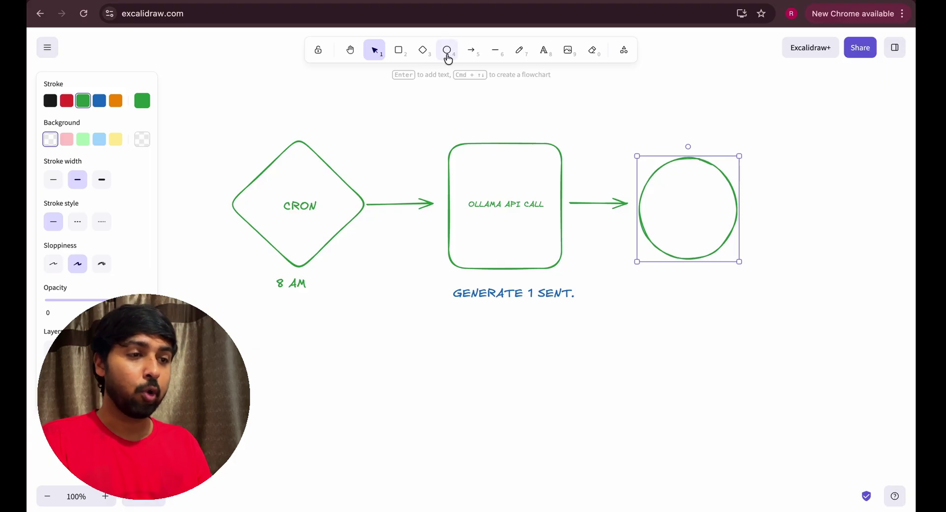
- Label the circle "NODE JS SCRIPT RUN" in green text over two lines
click(545, 51)
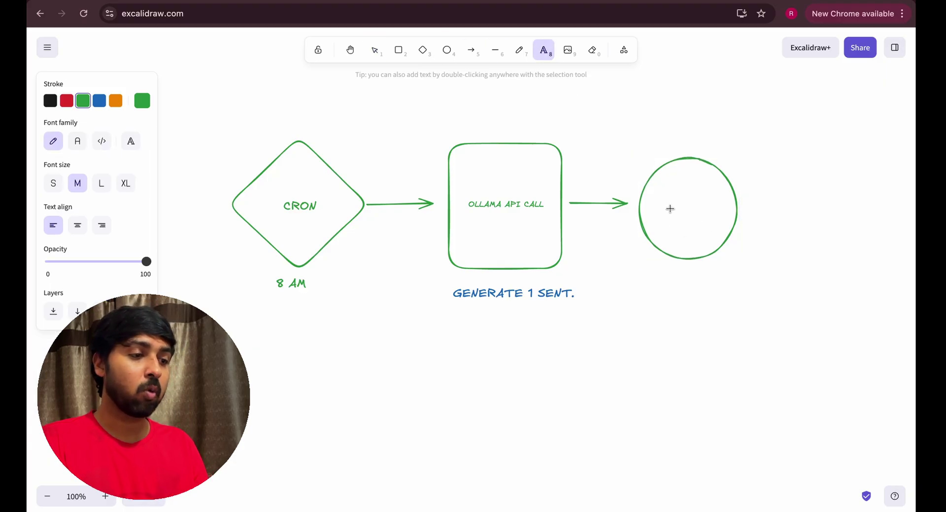
click(668, 207)
text(NODE JS SCRIPT RUN)
key(Escape)
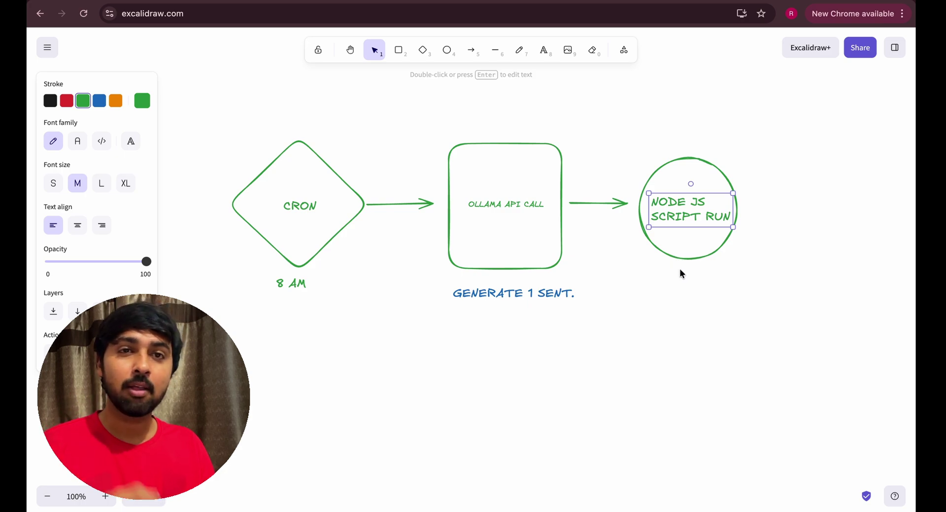
- Start a red numbered list below the circle with the item "1. TWILLION CREDENT."
click(544, 50)
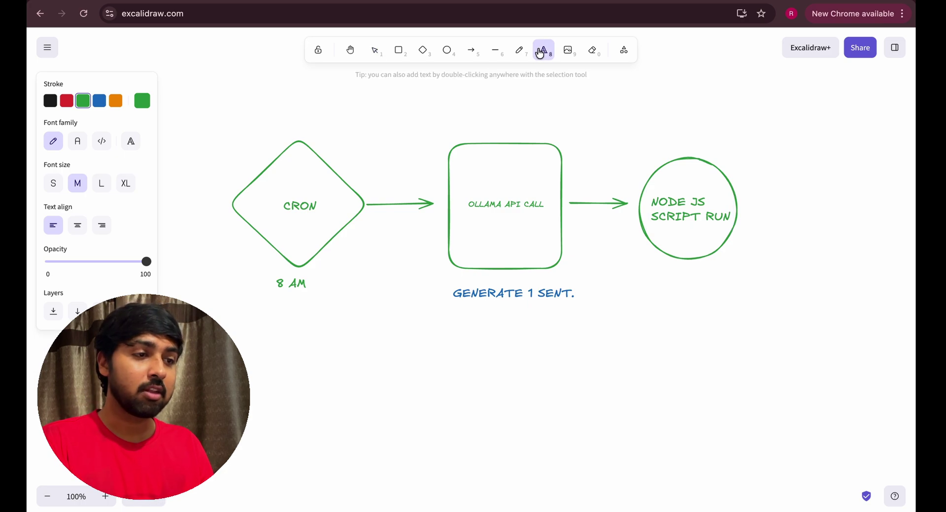
click(685, 285)
text(2)
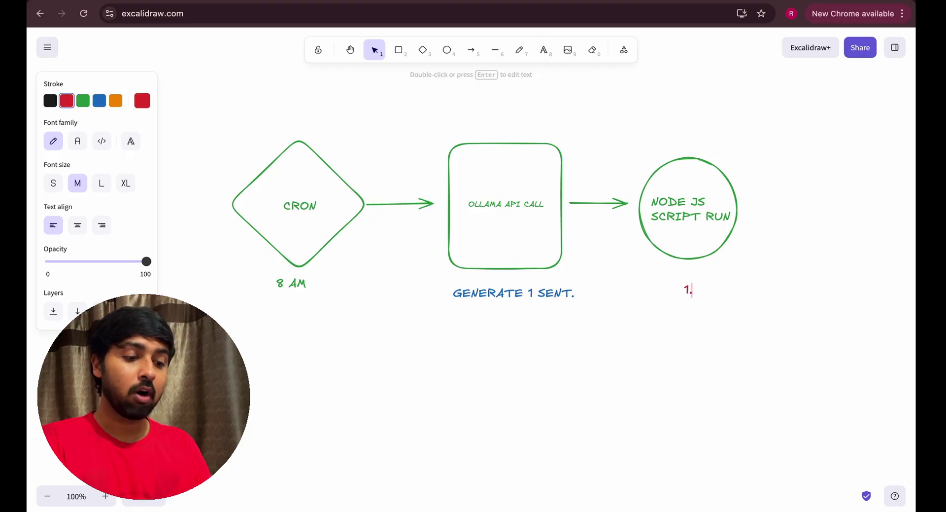
text(. TWILLION )
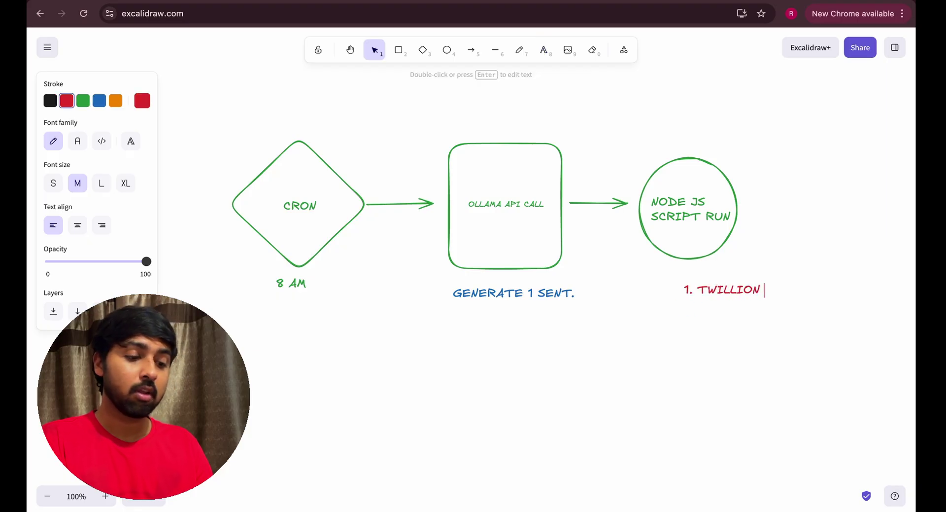
text(CREDENT.)
key(Return)
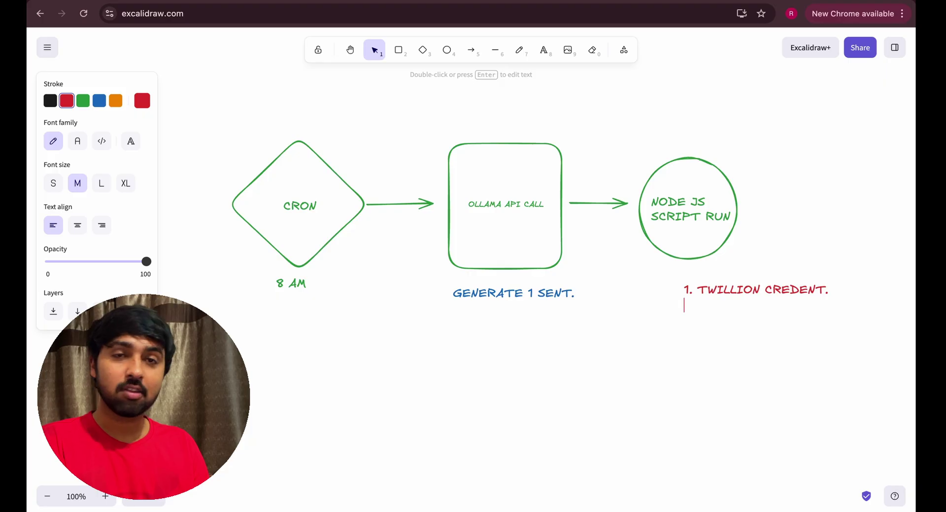
- Add the second list item "2. SENT. TWILLIO MSG" to the red list
click(684, 321)
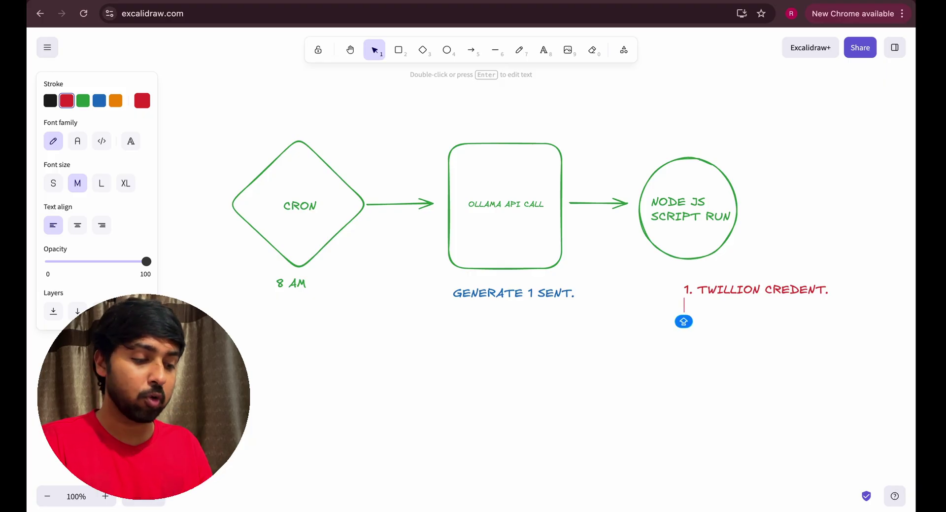
text(2.)
key(Caps_Lock)
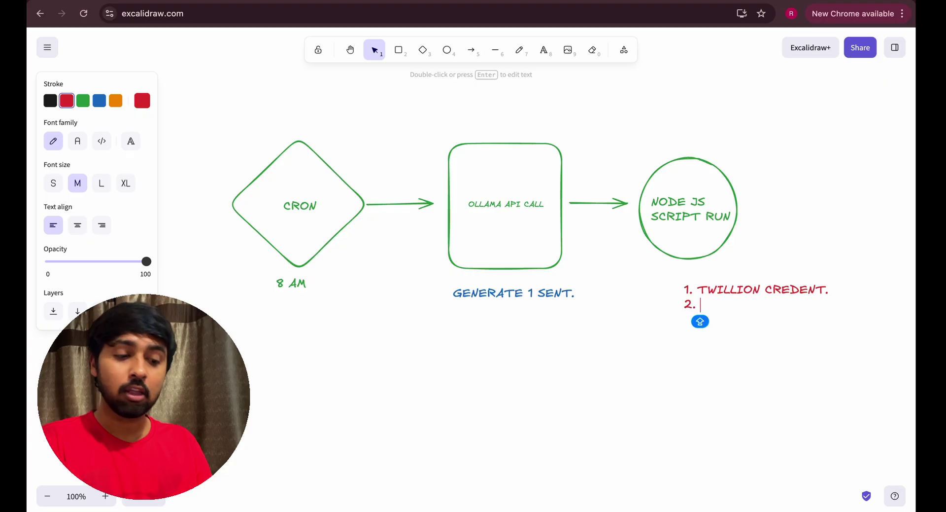
text(. SEN)
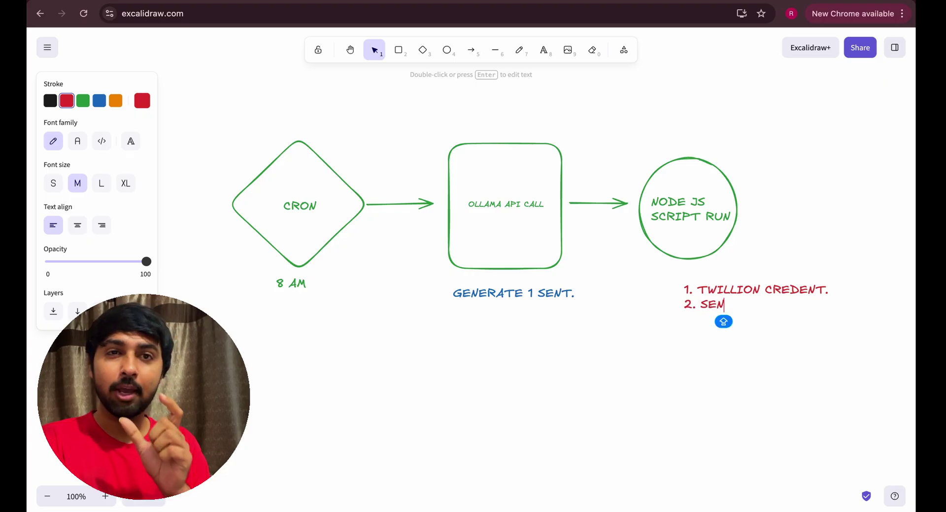
text(T.)
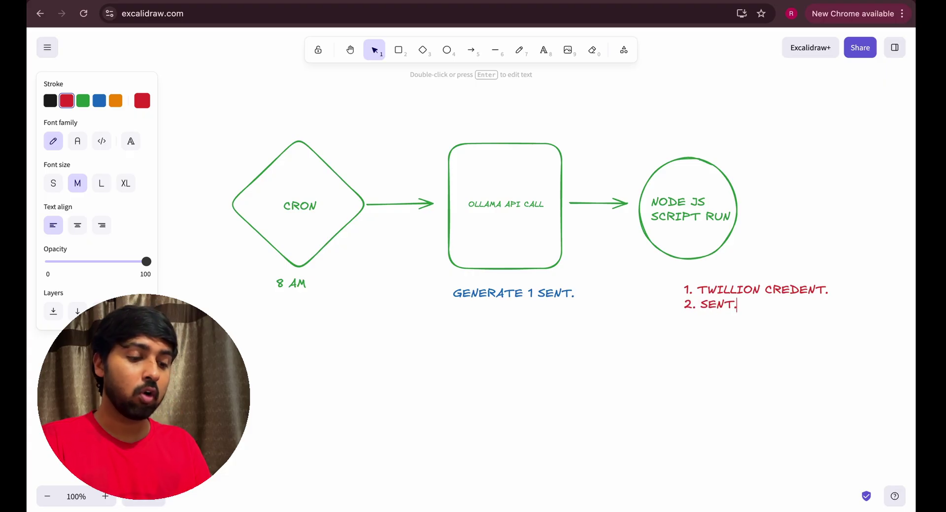
text( TWILLI)
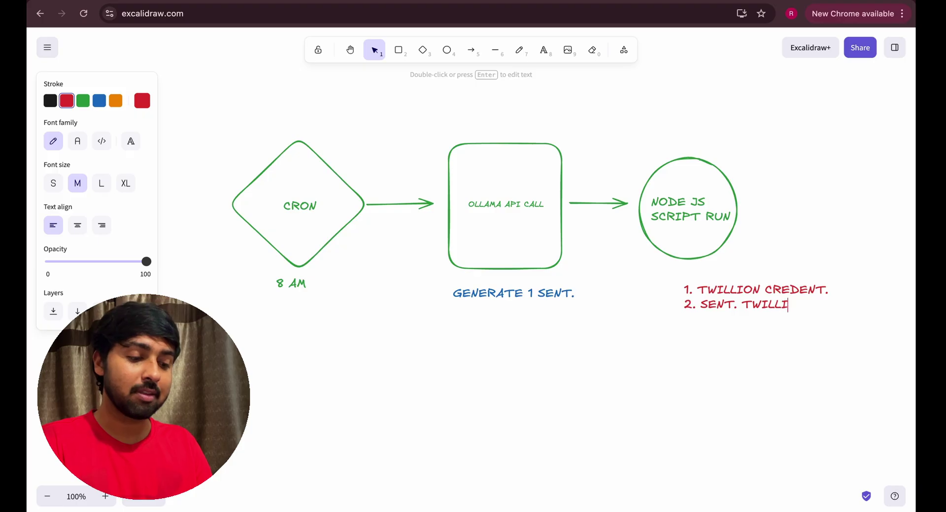
text(O MSG)
key(Return)
- Add the third list item "3. CALL" and finish editing the red list
text(3)
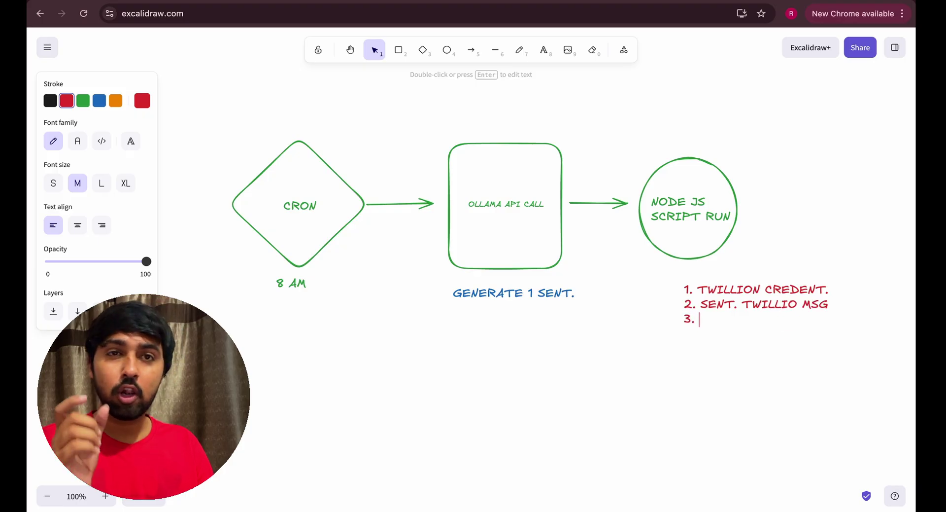
text(.)
key(Caps_Lock)
text(CALL)
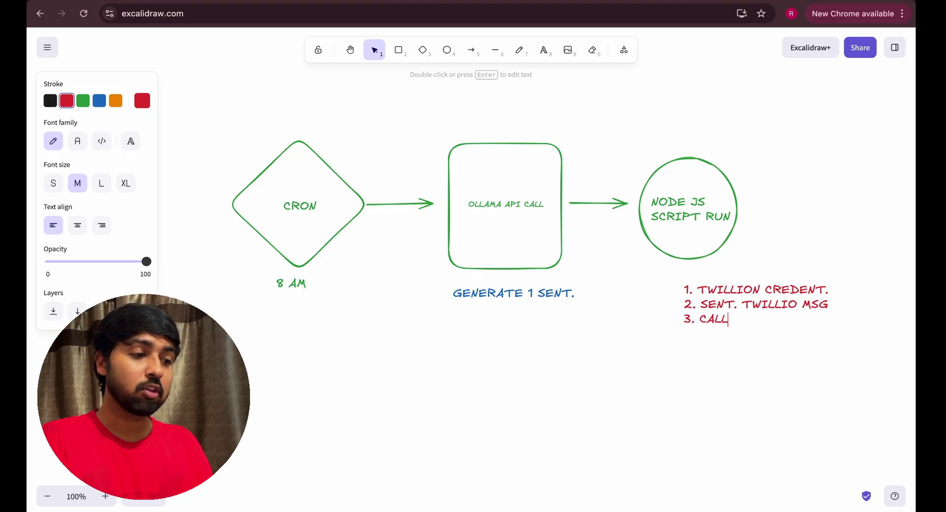
click(555, 323)
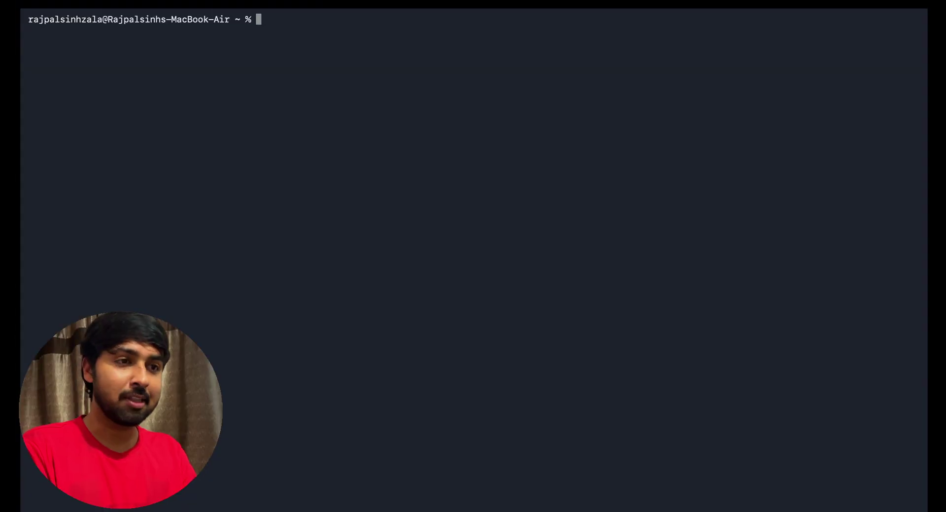
- Switch to the terminal, run "openclaw onboard" and accept the security notice with Yes
text(openclaw onboard)
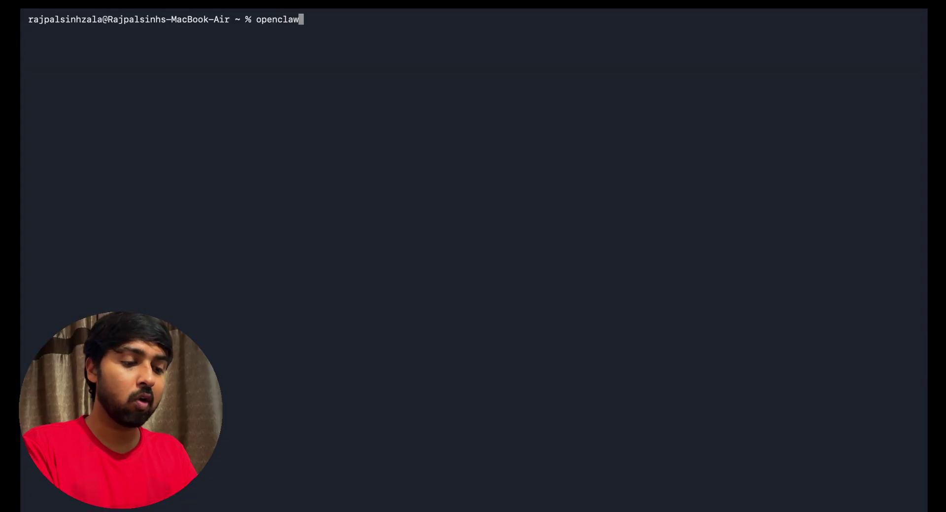
key(Return)
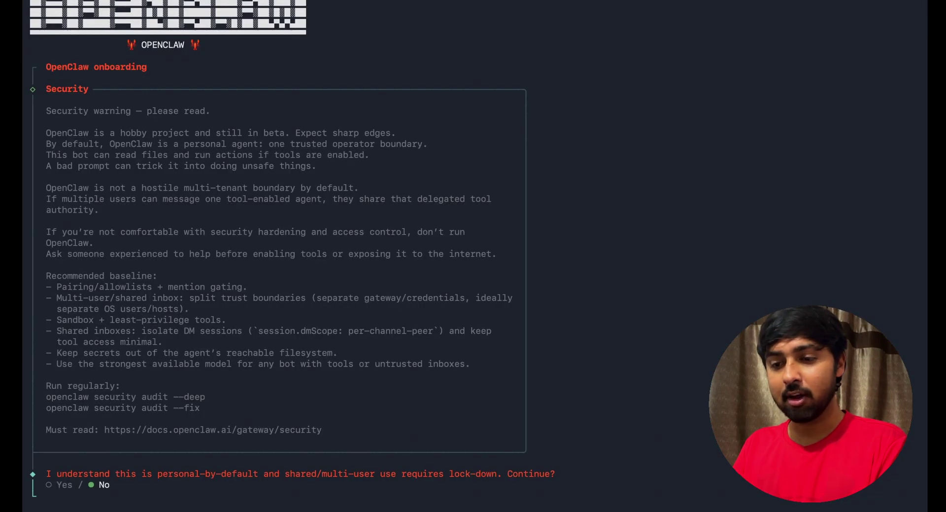
key(Left)
key(Return)
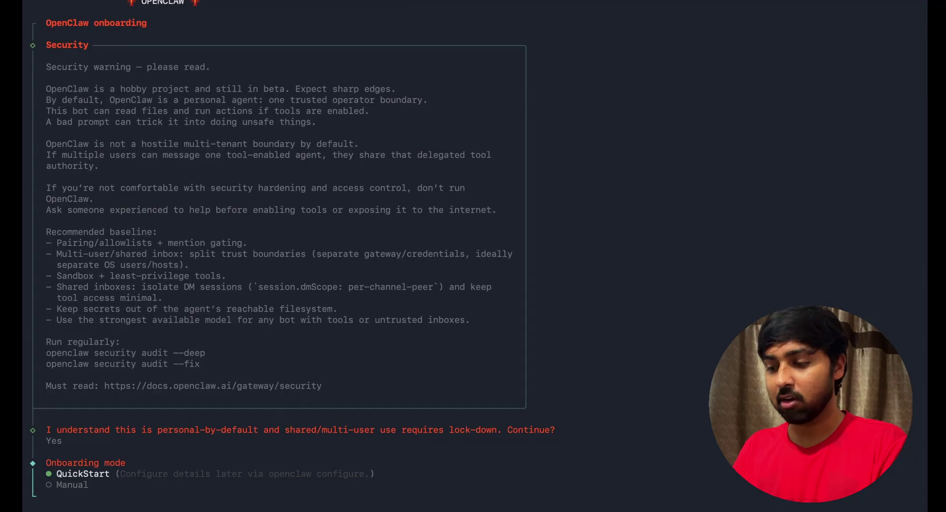
- Choose the QuickStart onboarding mode and hatch the bot with the Open the Web UI option
key(Return)
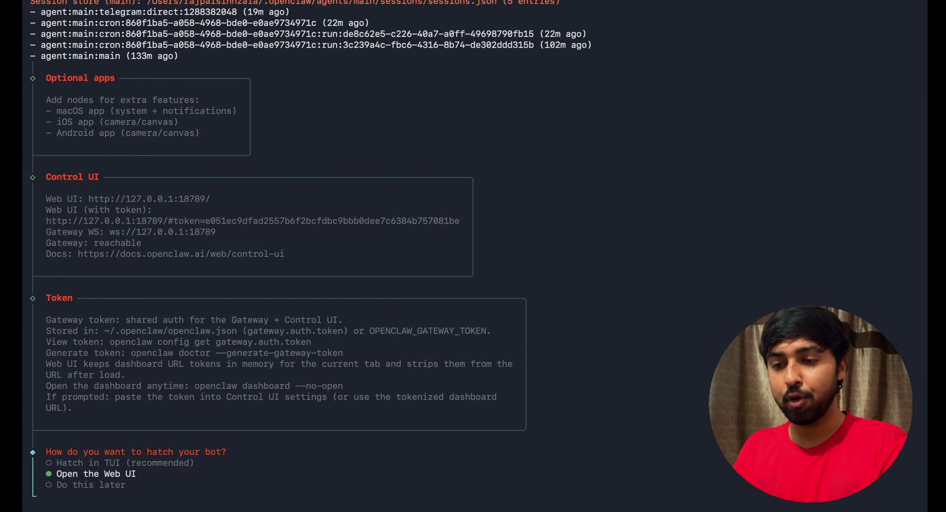
key(Return)
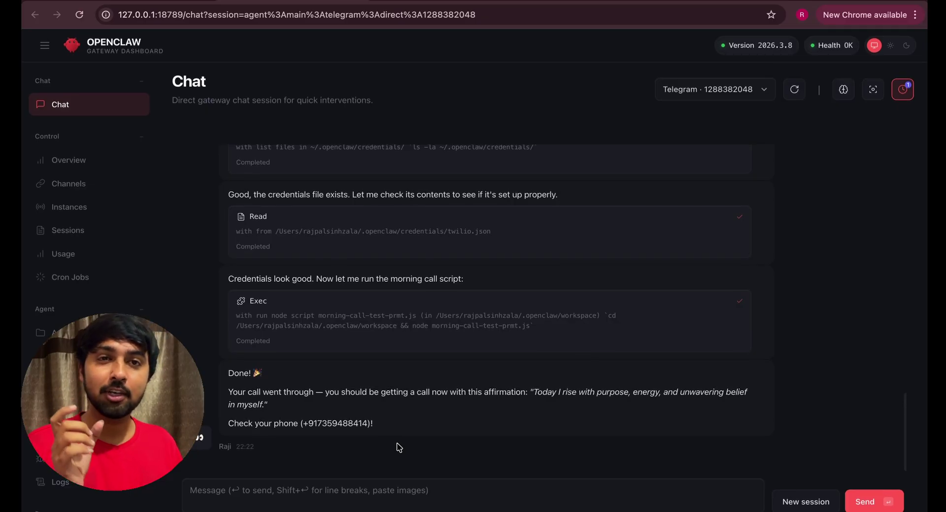
- Send the chat message "today i want to create calling agent guide me step by step"
click(397, 490)
text(toda)
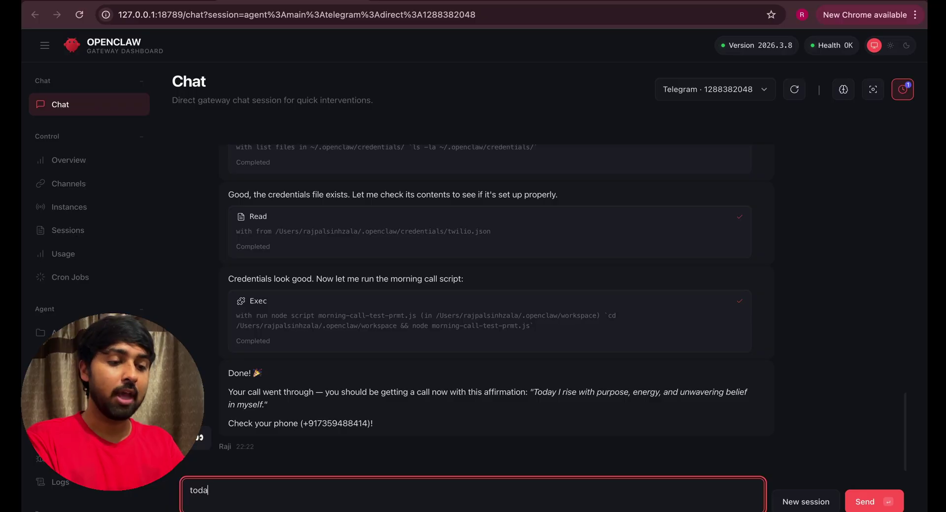
text(y i want to create calling agent guide me step by step)
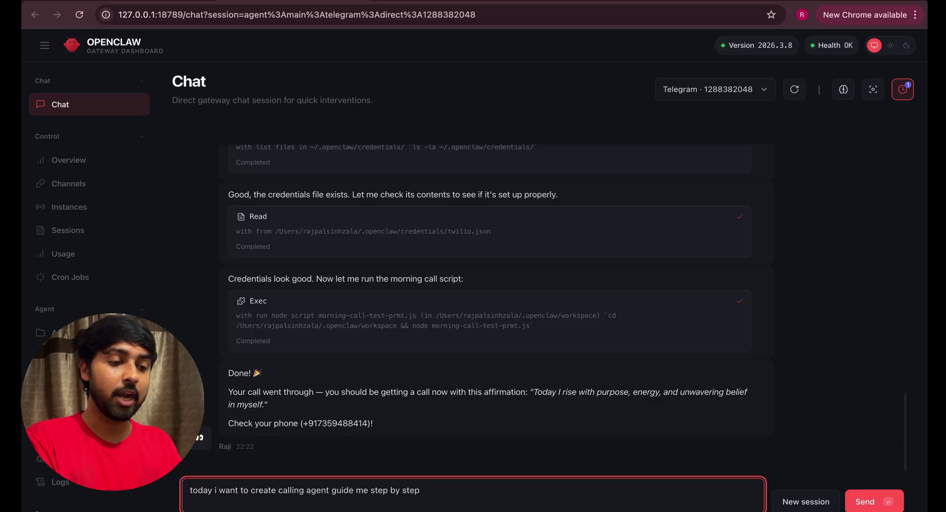
key(Return)
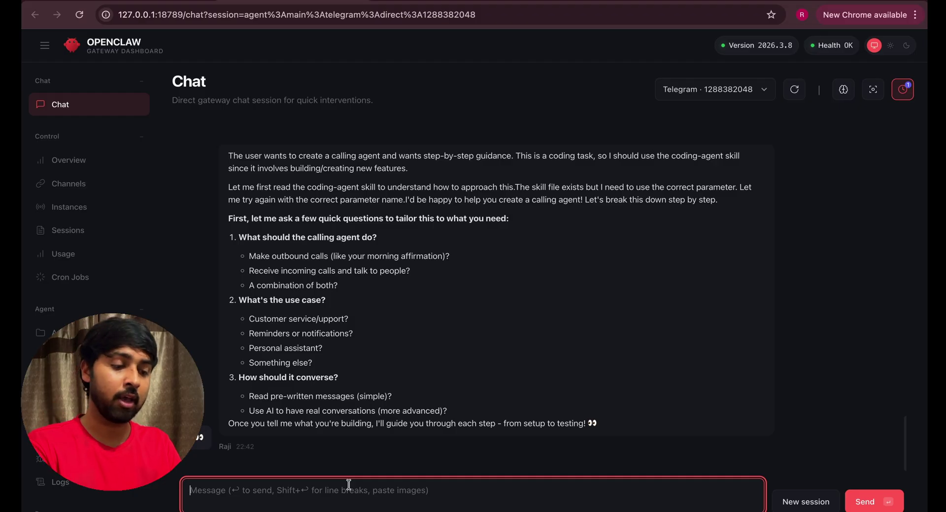
- Send the chat message "Install Voice Call Plugin if not availble"
text(Install Voice Call Plugin)
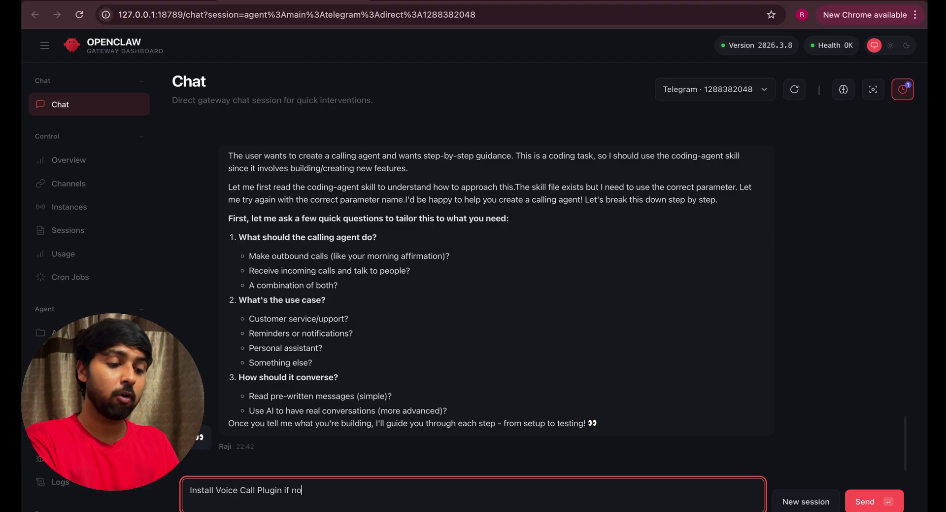
text(if not availble)
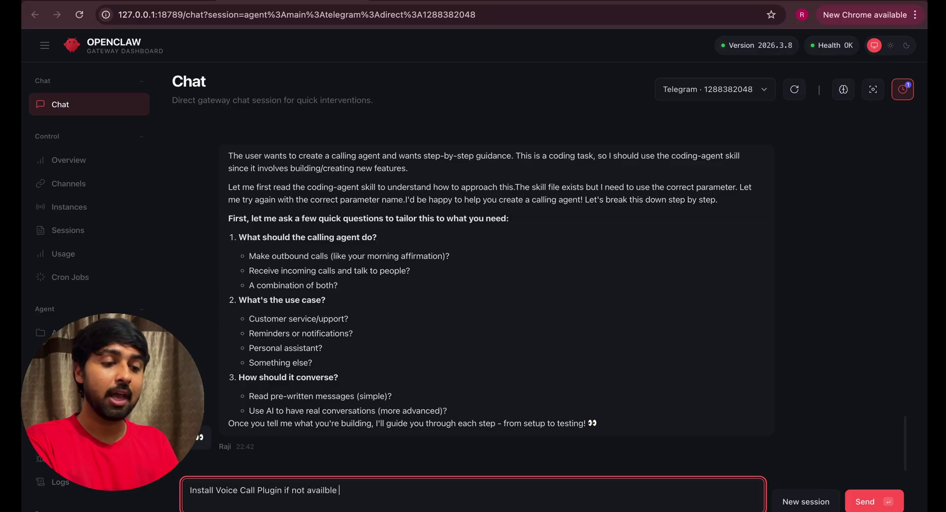
key(Return)
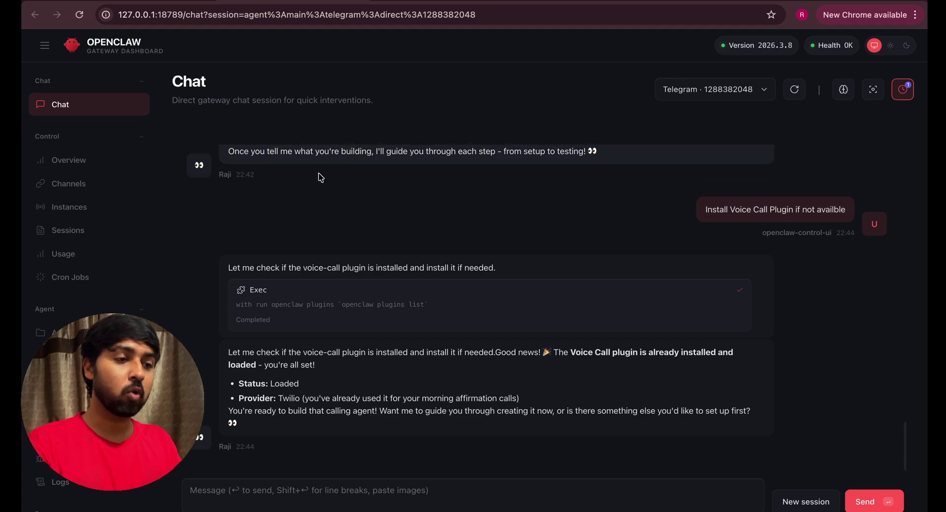
- Open twilio.com/console in a new browser tab and continue the login with the saved account e-mail
key(ctrl+t)
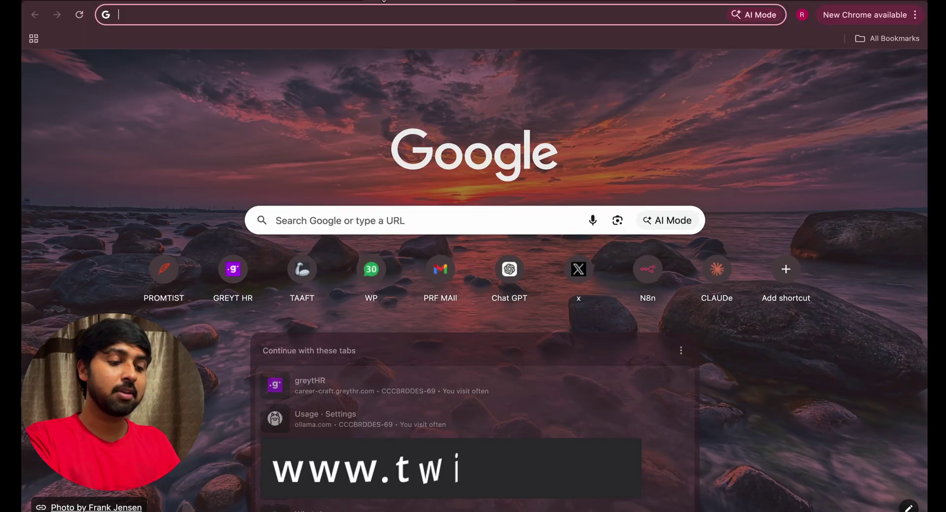
text(twilio.com/console)
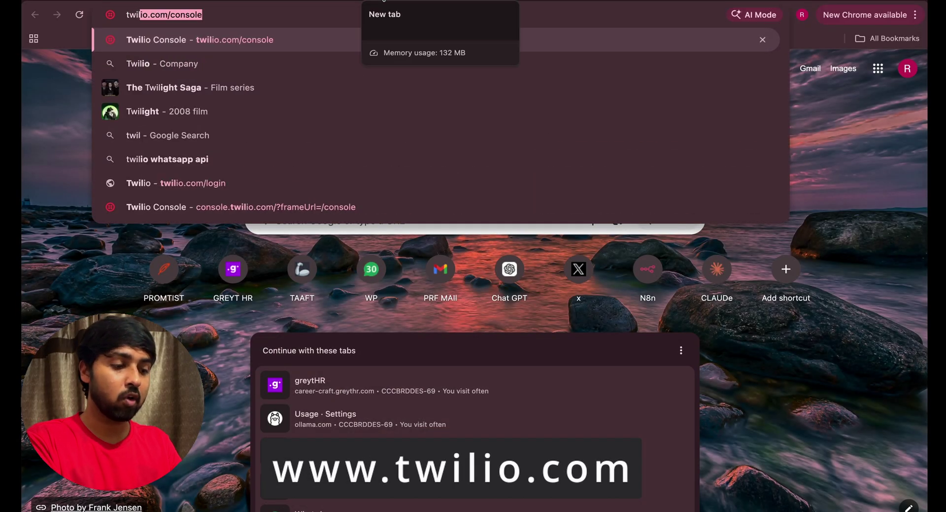
key(Return)
click(449, 236)
click(463, 280)
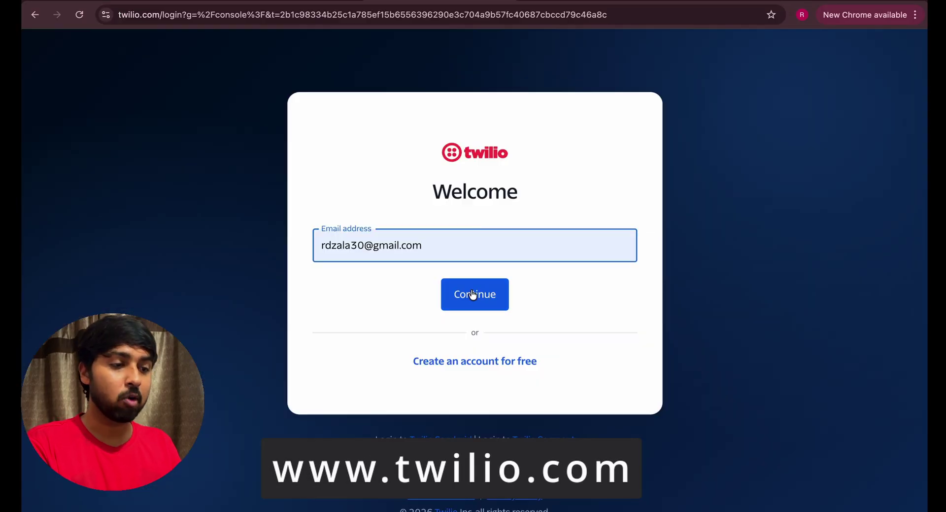
click(472, 293)
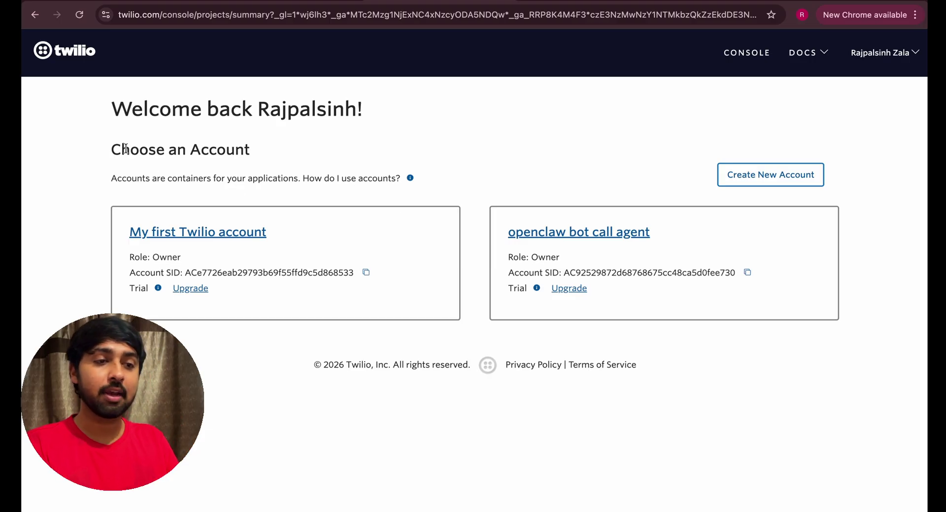
- Create a new Twilio account named "openclaw bot call agent 1"
drag(127, 149, 401, 178)
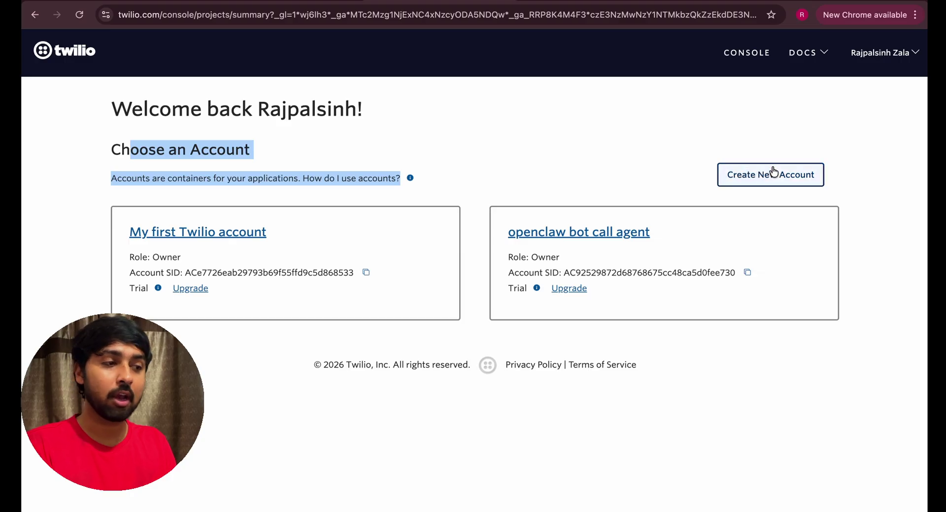
click(747, 173)
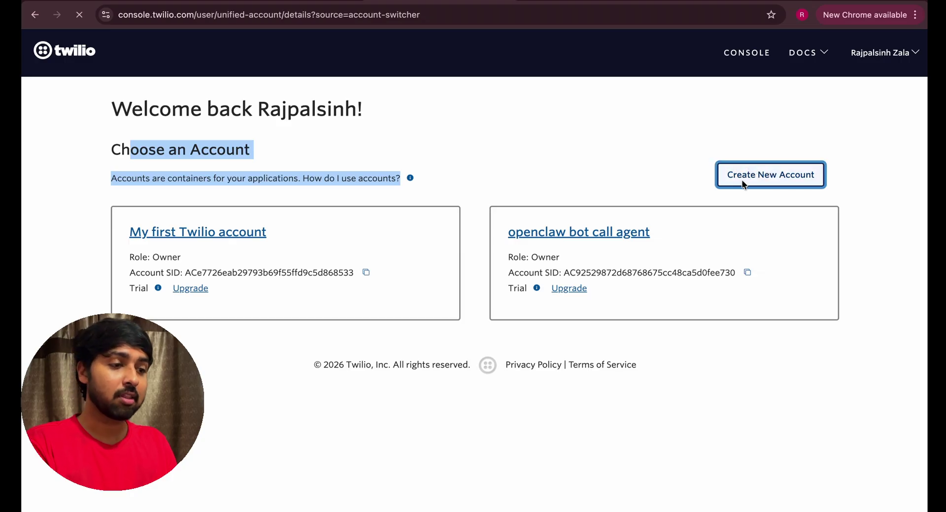
click(660, 345)
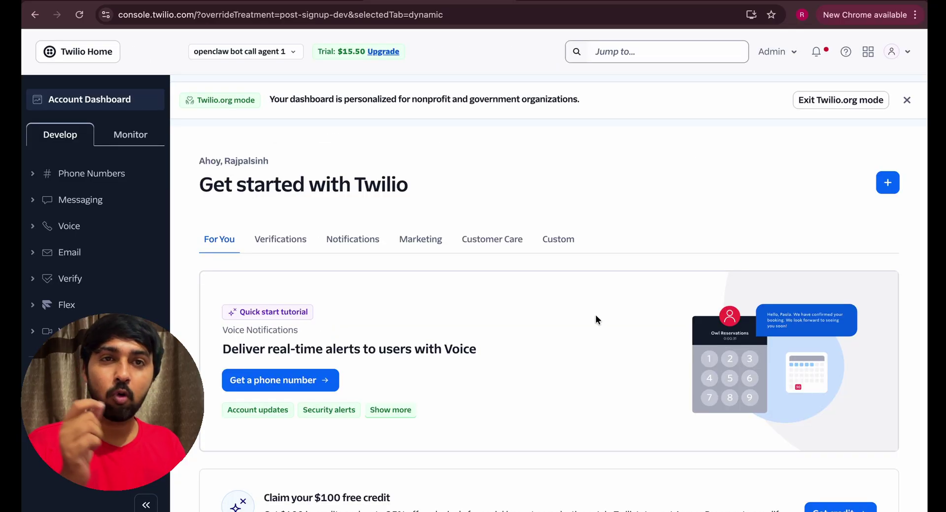
- Find the Account Info section on the Twilio account dashboard and copy the Account SID
scroll(596, 315, down, 10)
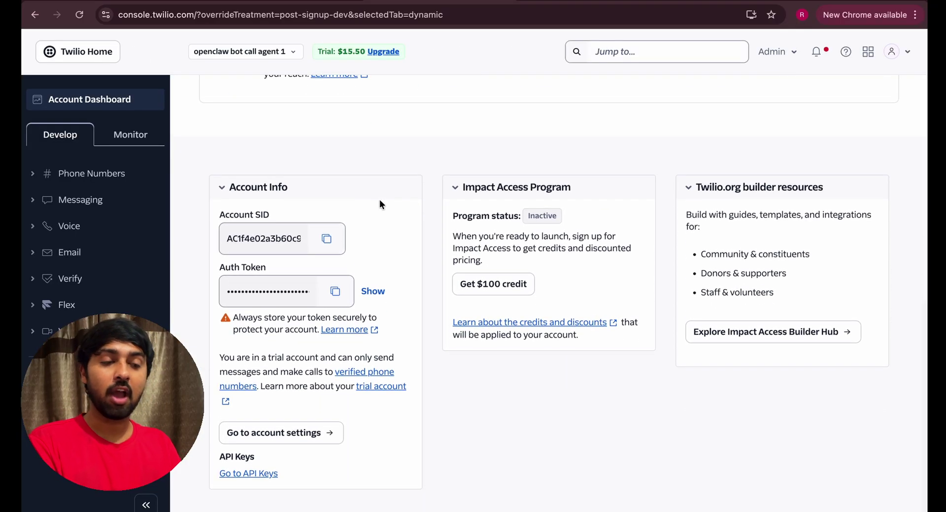
drag(245, 187, 272, 186)
click(256, 309)
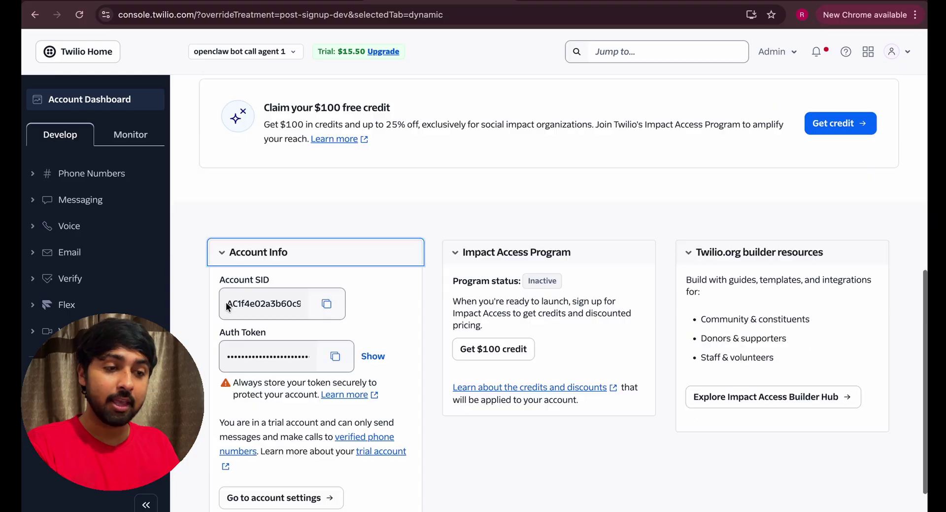
drag(226, 304, 300, 305)
key(super+c)
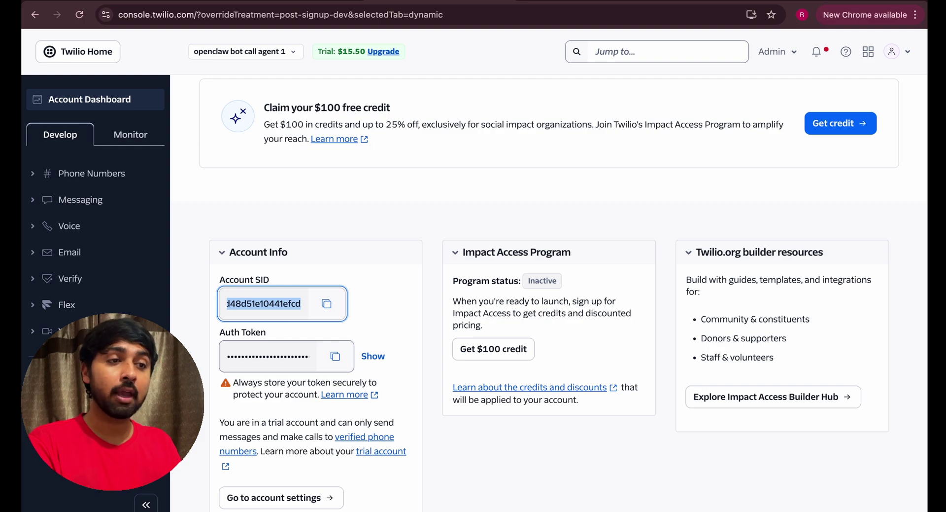
- Switch to the OpenClaw chat and paste the JSON block with the Twilio account SID, auth token, phone number and destination number into the message
click(340, 1)
click(405, 491)
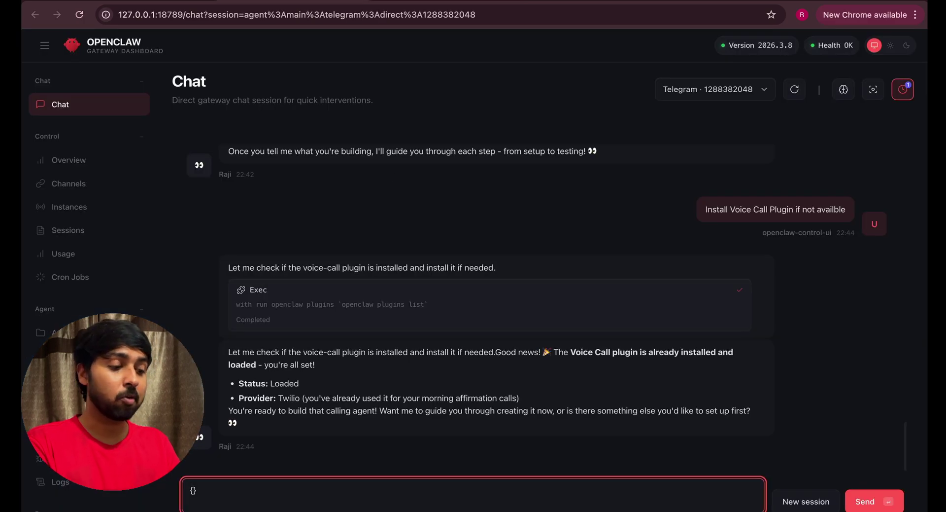
key(super+v)
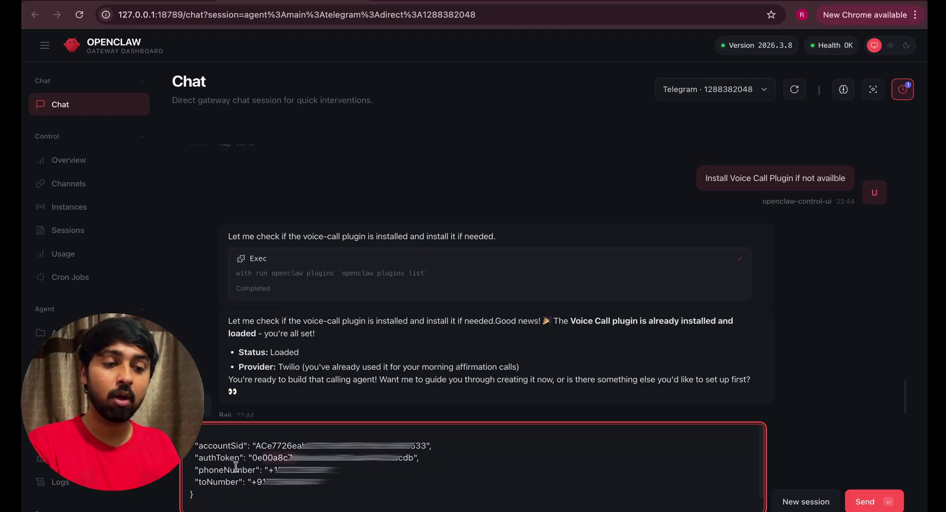
drag(276, 472, 293, 479)
click(283, 466)
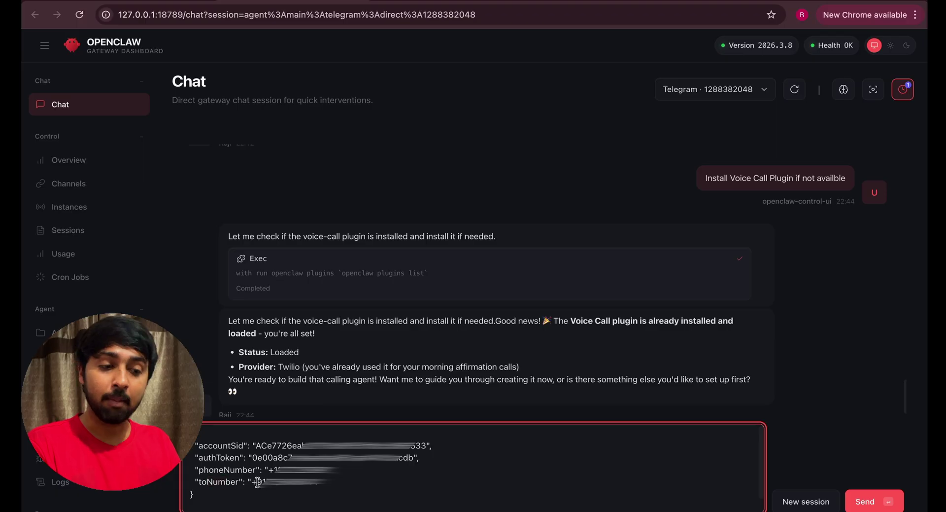
- Add the line "set up twilio credentials if credentials file are not ther" below the JSON block and send the message
click(227, 503)
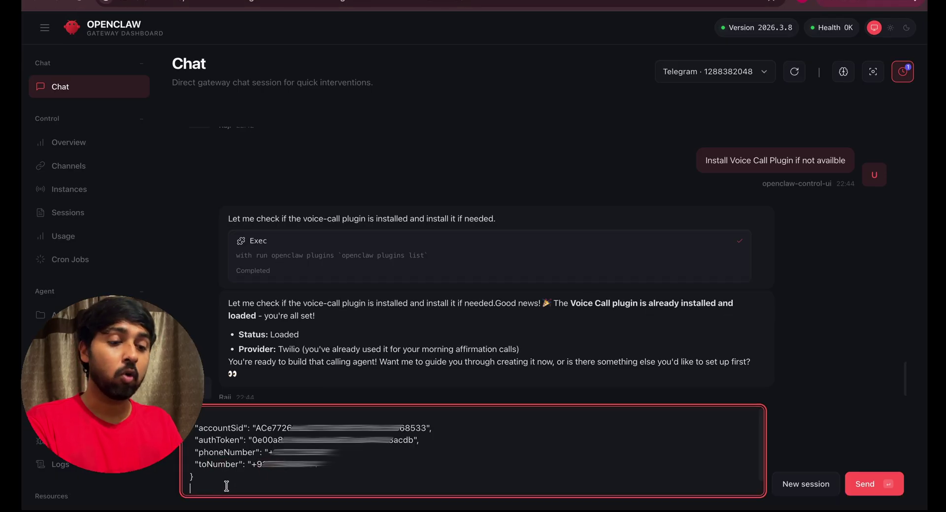
key(shift+Return)
text(set up twilio credentials if credentials file are not ther)
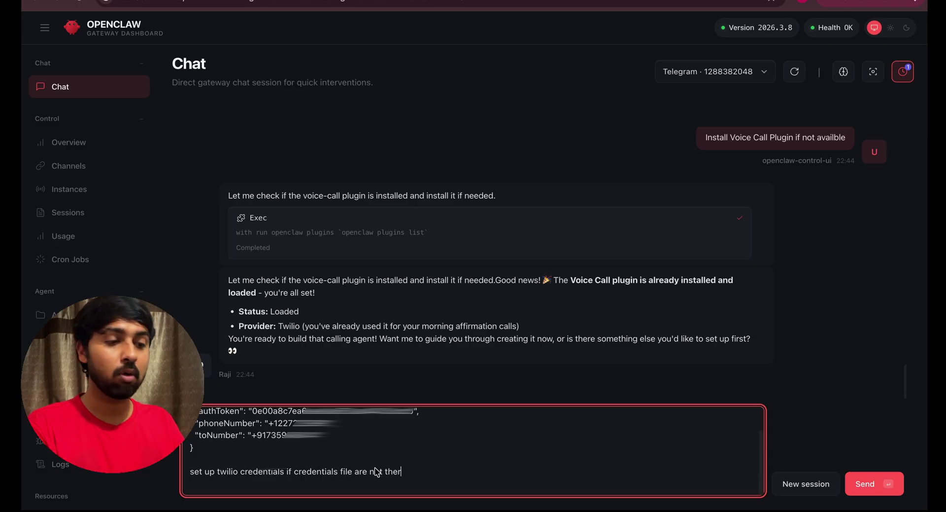
scroll(375, 472, up, 2)
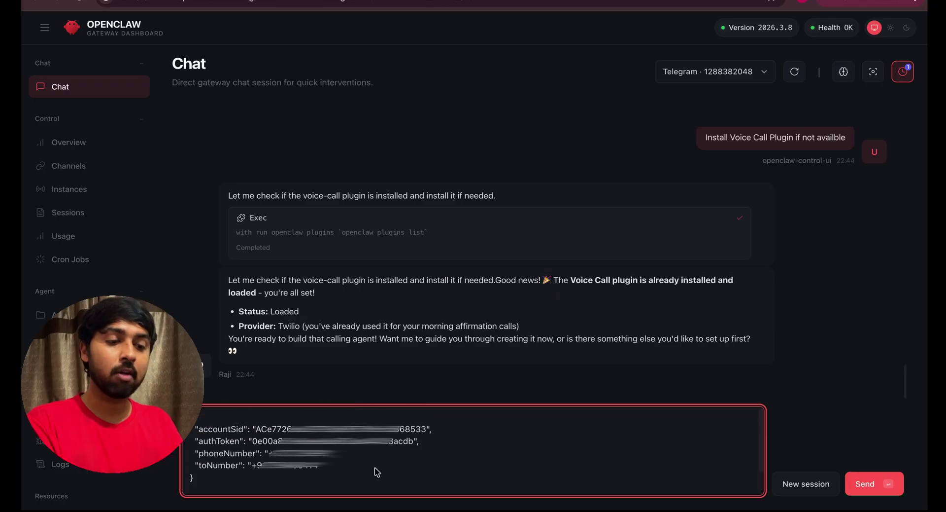
scroll(376, 471, down, 2)
scroll(375, 469, up, 1)
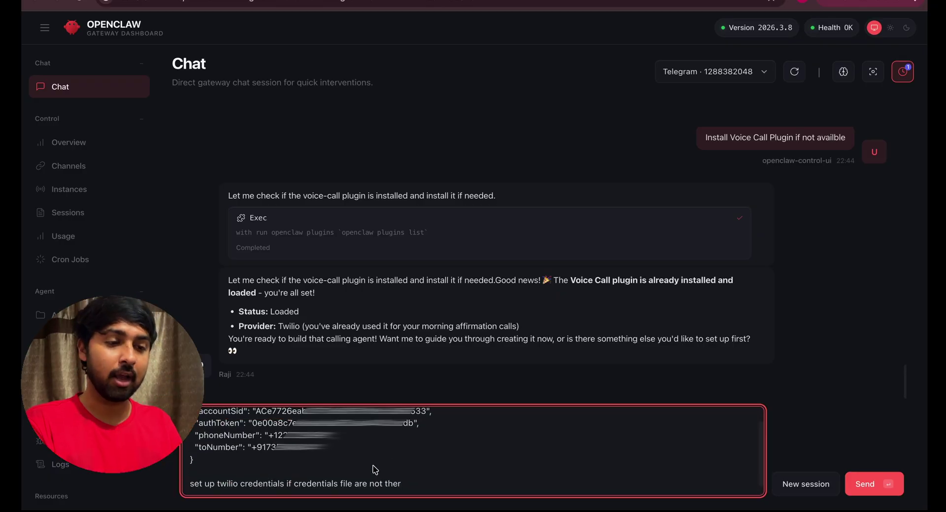
scroll(375, 469, up, 1)
click(864, 485)
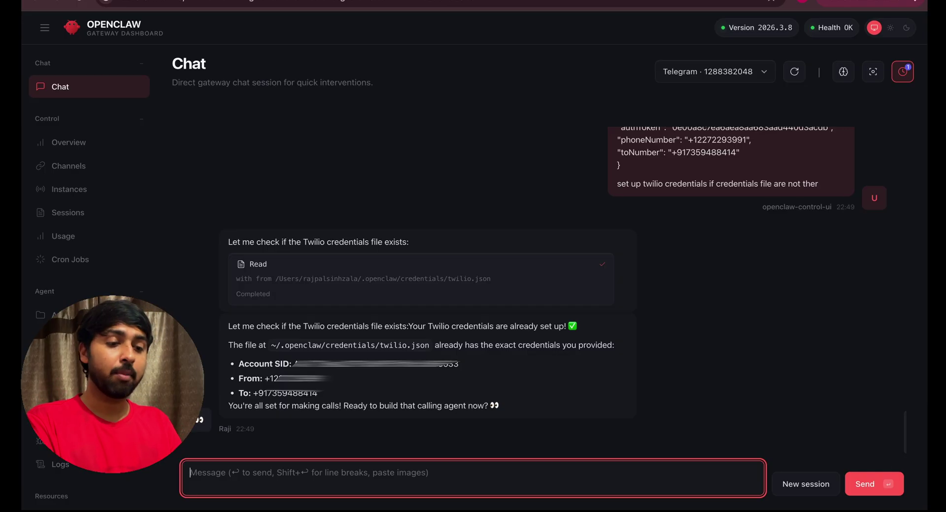
- Send the chat message "Using these Twilio credentials, create a Node.js script that calls me through this account and speaks one positive affirmation during the call."
key(super+v)
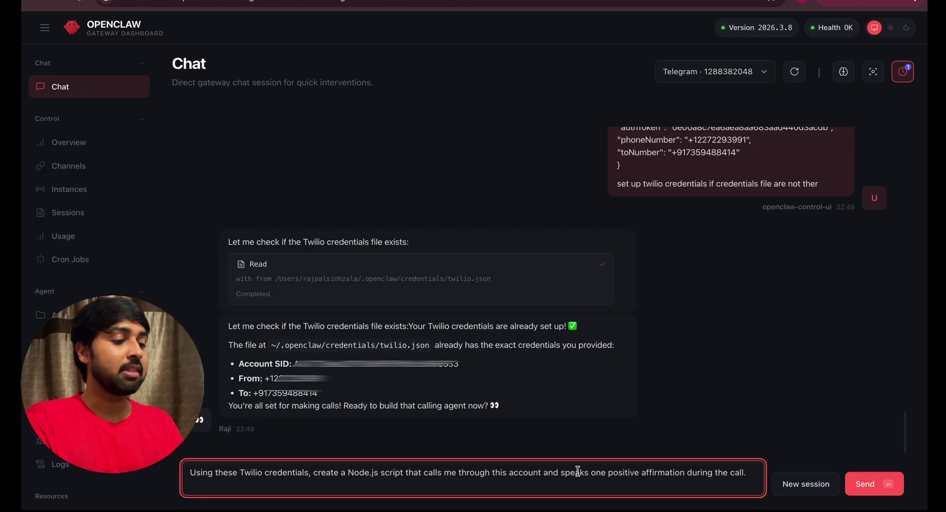
key(Return)
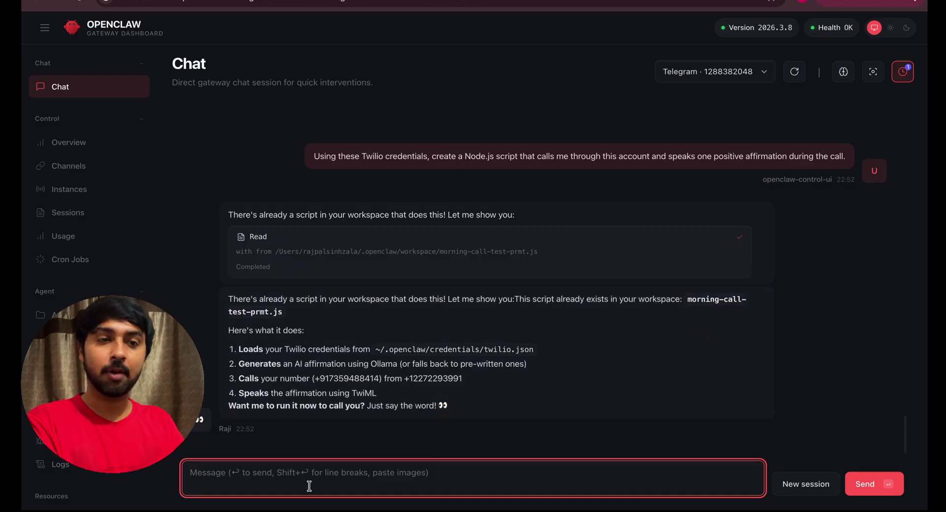
- Send the chat message "set a cron job at daily 8 AM Indian standard time to execute this script"
key(super+v)
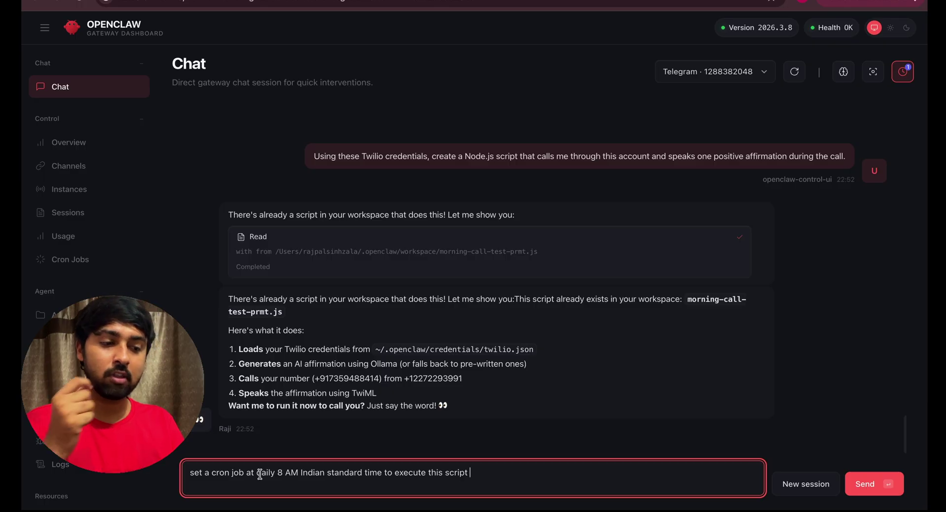
key(Return)
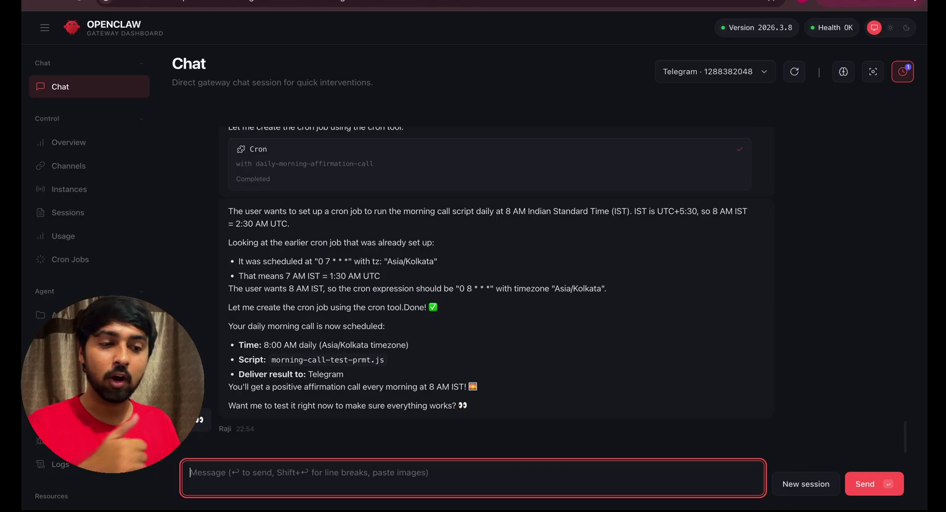
- Send the chat message "Test this script" and examine the affirmation text in the reply
click(367, 383)
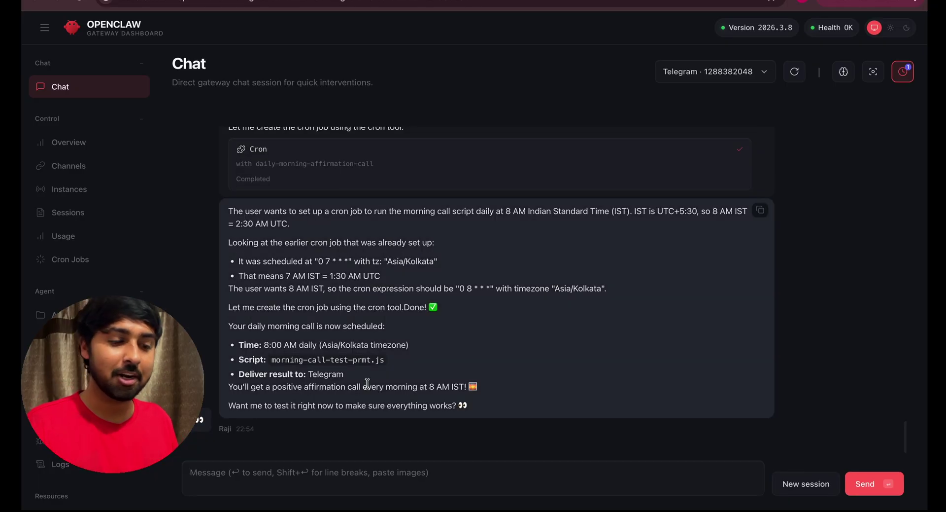
text(Test this script)
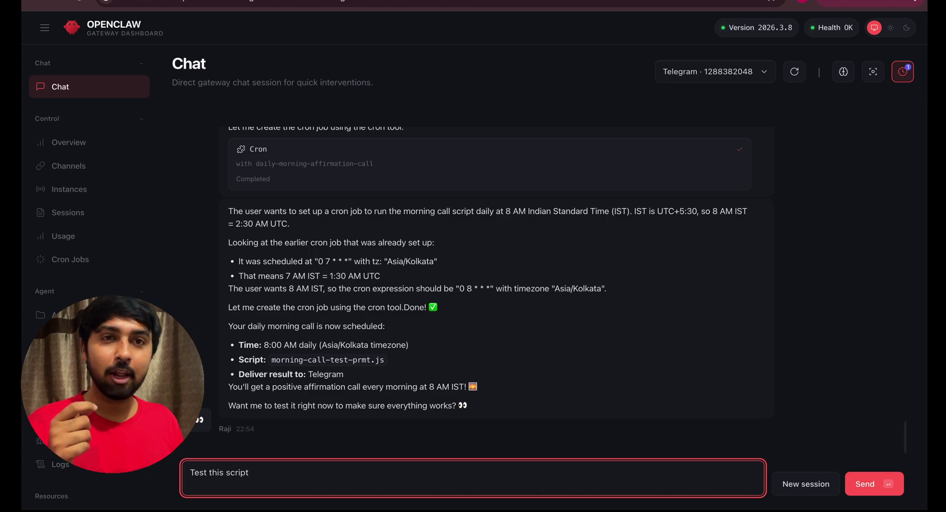
click(877, 490)
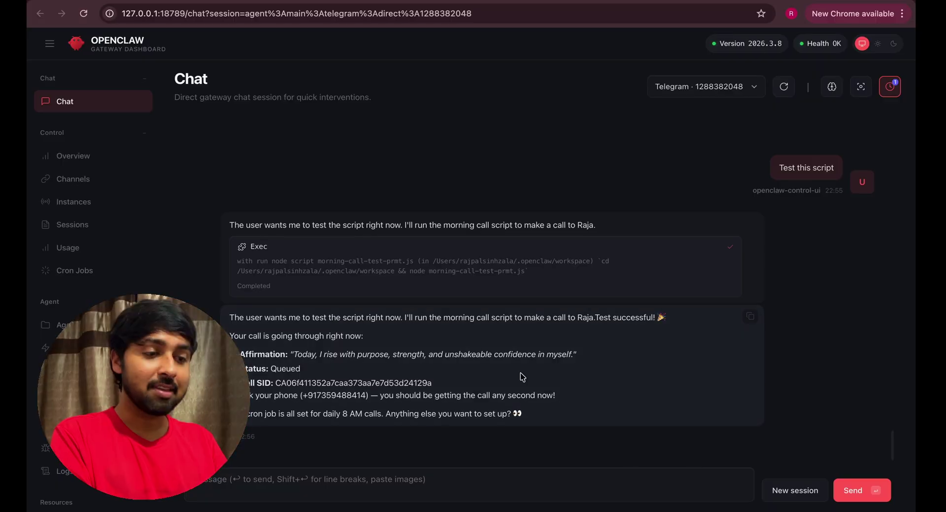
drag(294, 355, 543, 352)
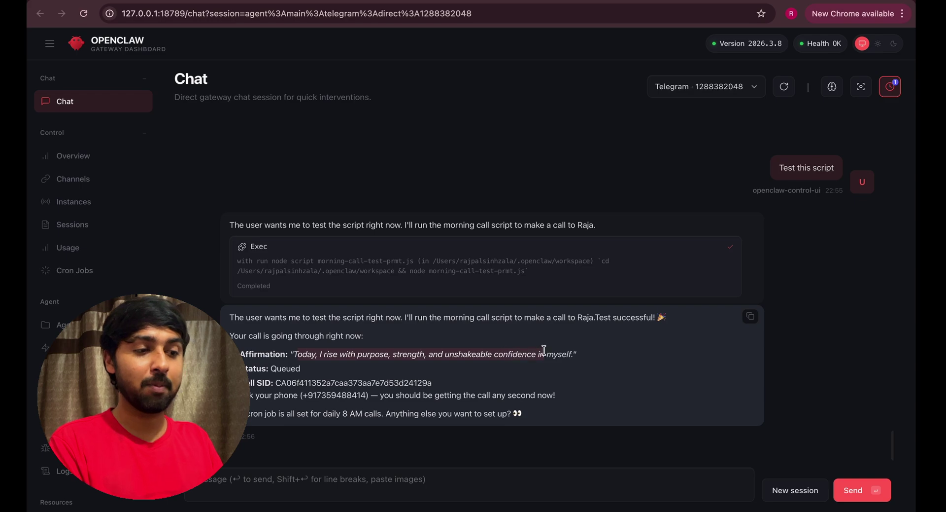
click(557, 371)
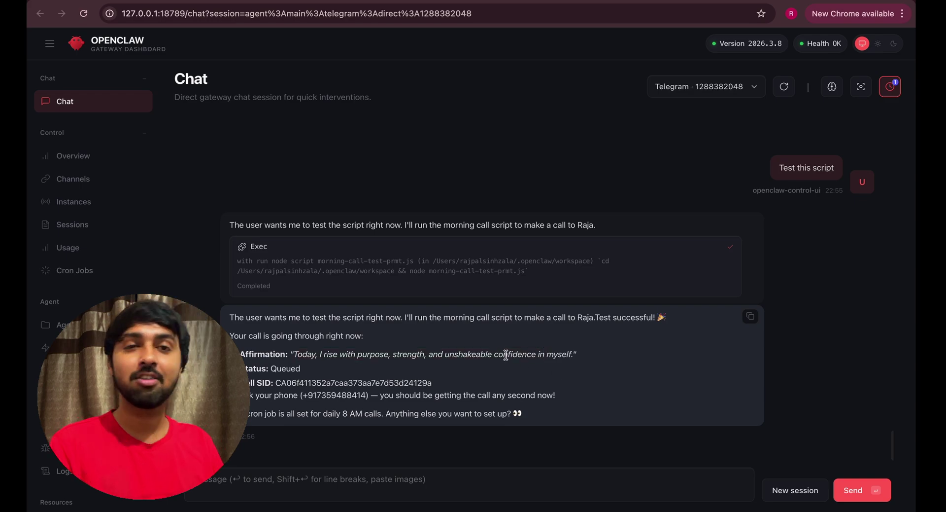